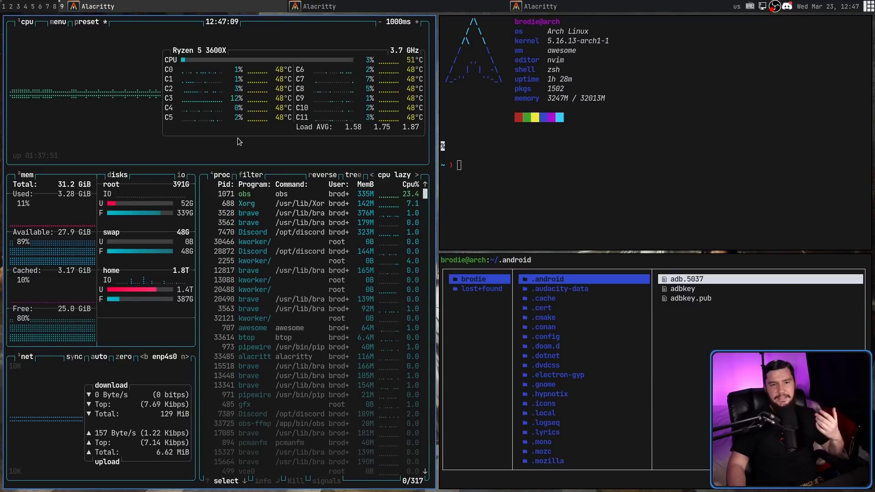
Drag btop out of the master area, toggle it fullscreen and back, then cycle the layout.
{"action": "mouse_move", "coordinate": [237, 138]}
{"action": "left_mouse_down"}
{"action": "mouse_move", "coordinate": [656, 183]}
{"action": "mouse_move", "coordinate": [239, 142]}
{"action": "left_mouse_up"}
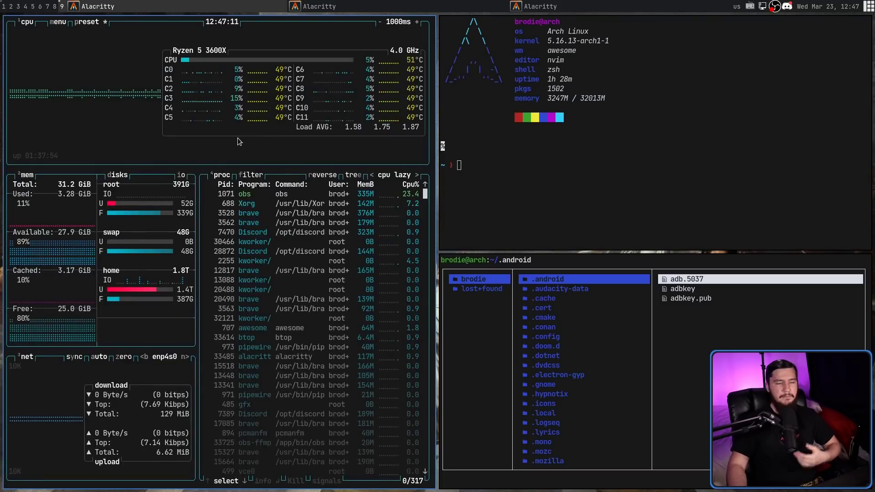
{"action": "key", "text": "super+f"}
{"action": "key", "text": "super+f"}
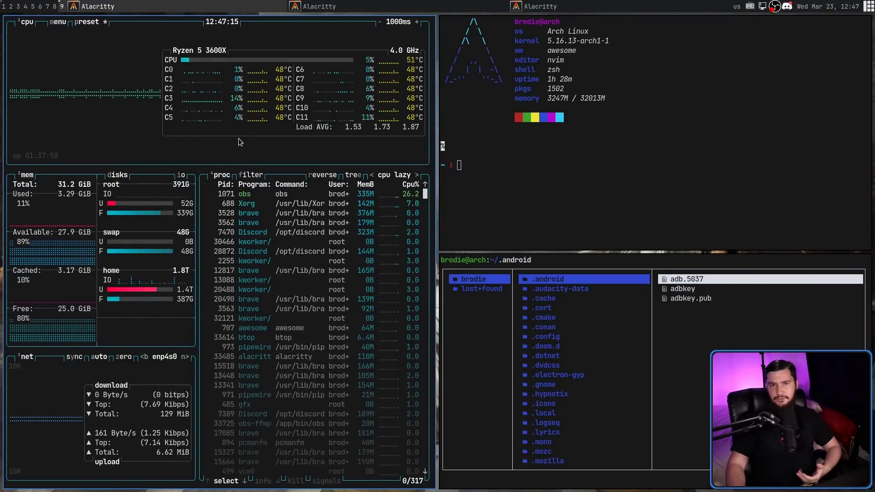
{"action": "key", "text": "super+space"}
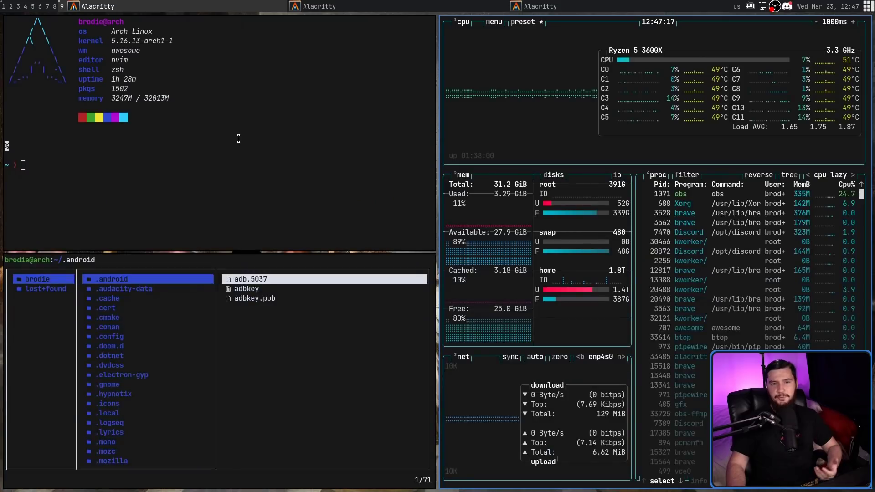
Cycle to the next tiling layout with Super+Space to reposition btop across the screen.
{"action": "key", "text": "super+space"}
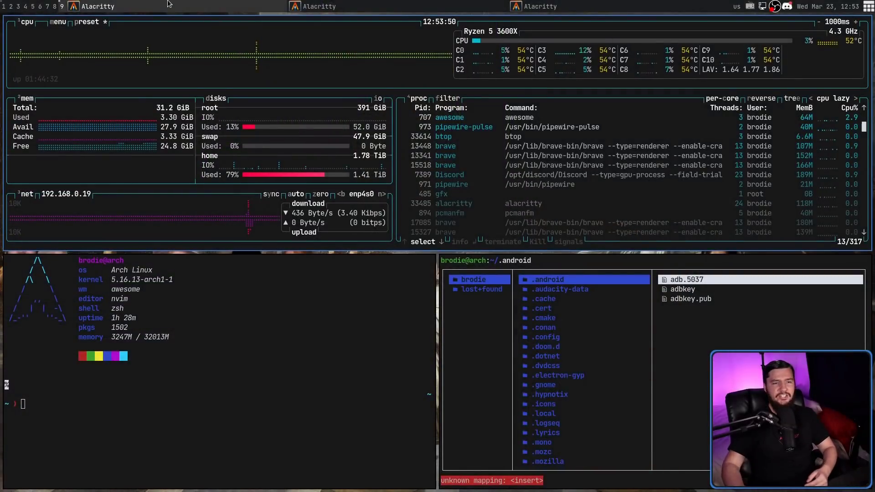
Cycle the tiling layout again so nvim with rc.lua fills the right half.
{"action": "key", "text": "super+space"}
{"action": "key", "text": "super+space"}
{"action": "key", "text": "super+space"}
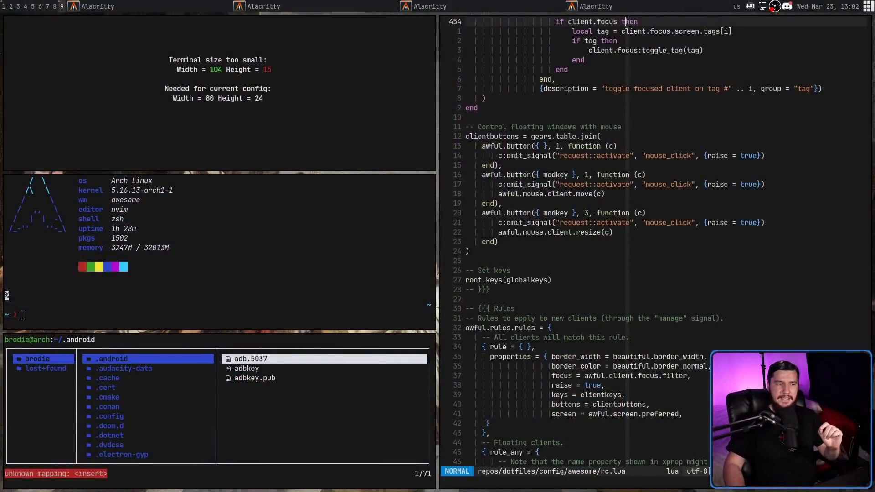
Cycle focus through the left terminals, then swap the nvim window into the top-left tile.
{"action": "left_click", "coordinate": [172, 43]}
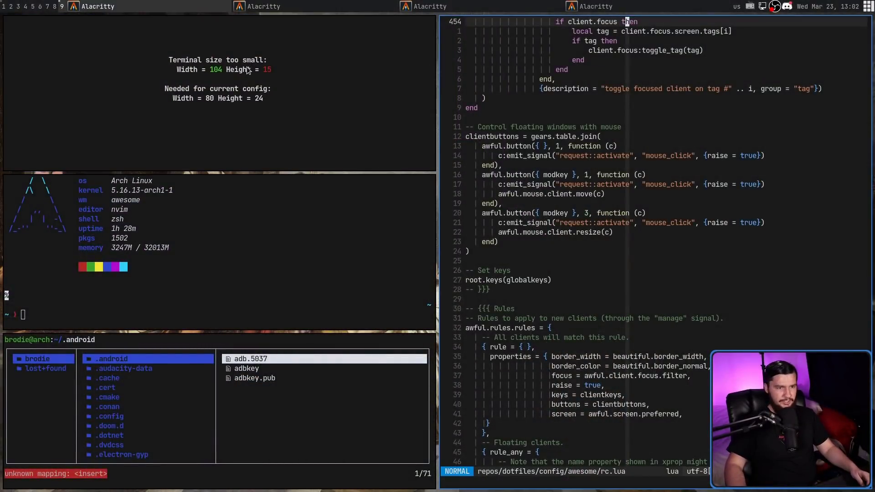
{"action": "key", "text": "super+j"}
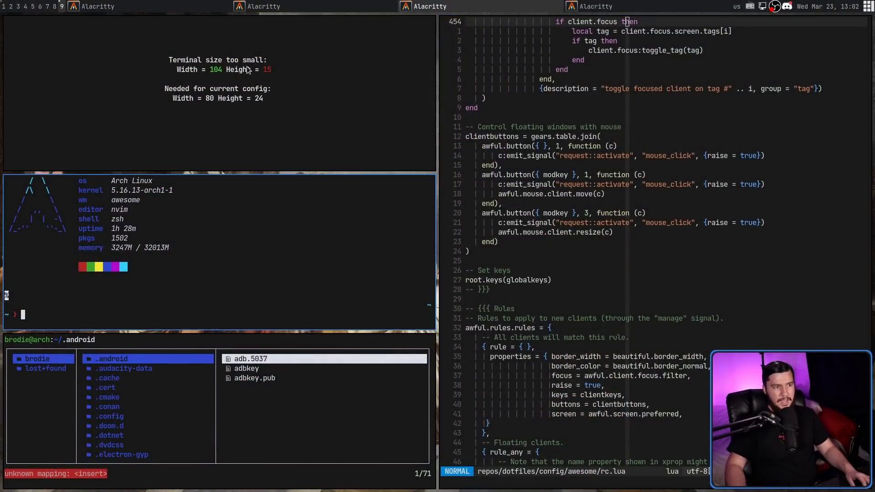
{"action": "key", "text": "super+k"}
{"action": "key", "text": "super+j"}
{"action": "key", "text": "super+j"}
{"action": "key", "text": "super+k"}
{"action": "key", "text": "super+k"}
{"action": "key", "text": "super+j"}
{"action": "key", "text": "super+j"}
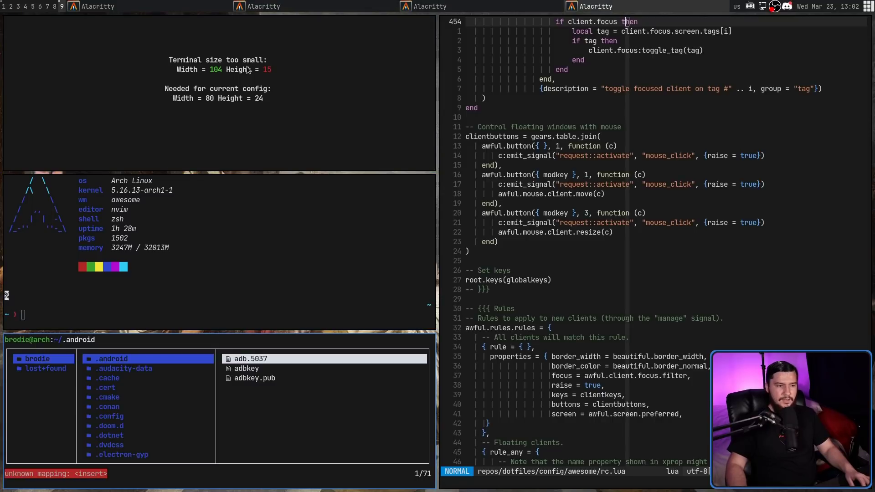
{"action": "key", "text": "super+k"}
{"action": "key", "text": "super+k"}
{"action": "mouse_move", "coordinate": [519, 172]}
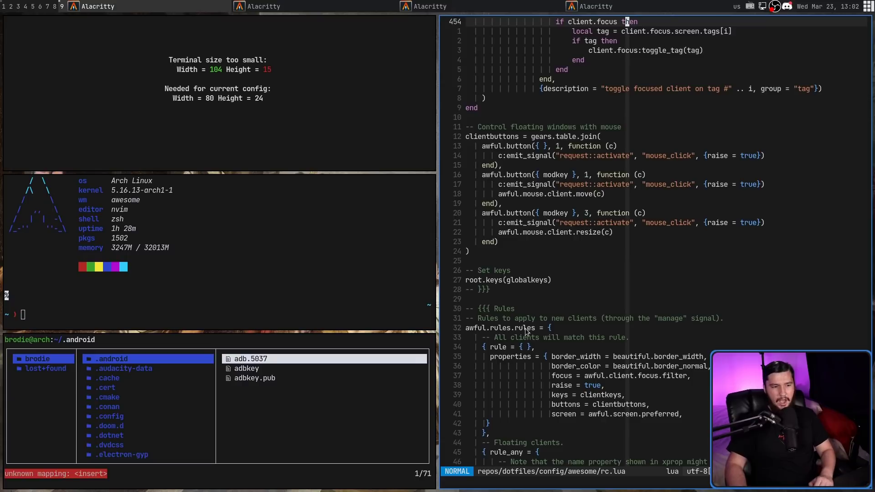
{"action": "mouse_move", "coordinate": [344, 288]}
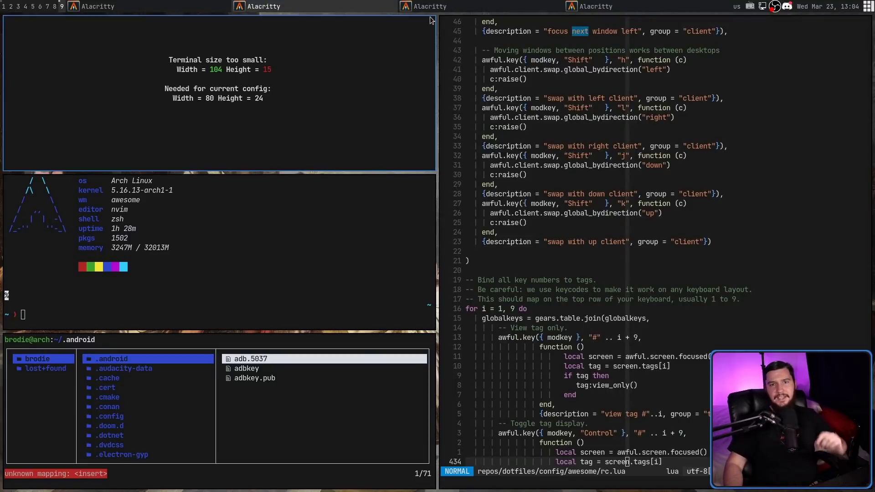
{"action": "key", "text": "super+shift+h"}
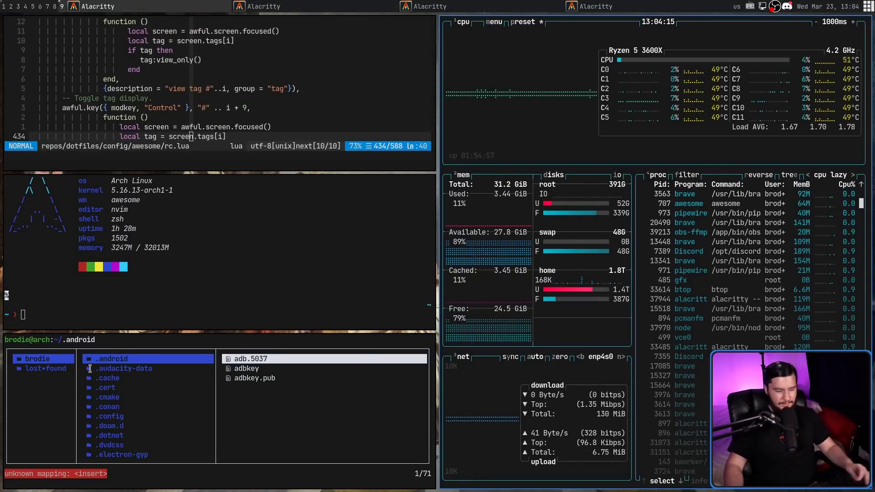
Swap the btop and nvim tiles with a Super-drag, then swap them back again.
{"action": "left_click_drag", "start_coordinate": [504, 132], "coordinate": [624, 121]}
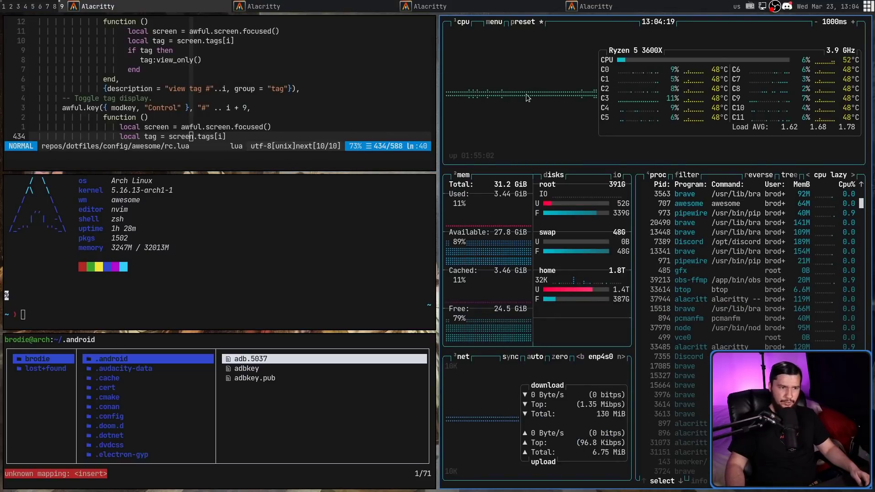
{"action": "left_click_drag", "start_coordinate": [533, 113], "coordinate": [642, 114]}
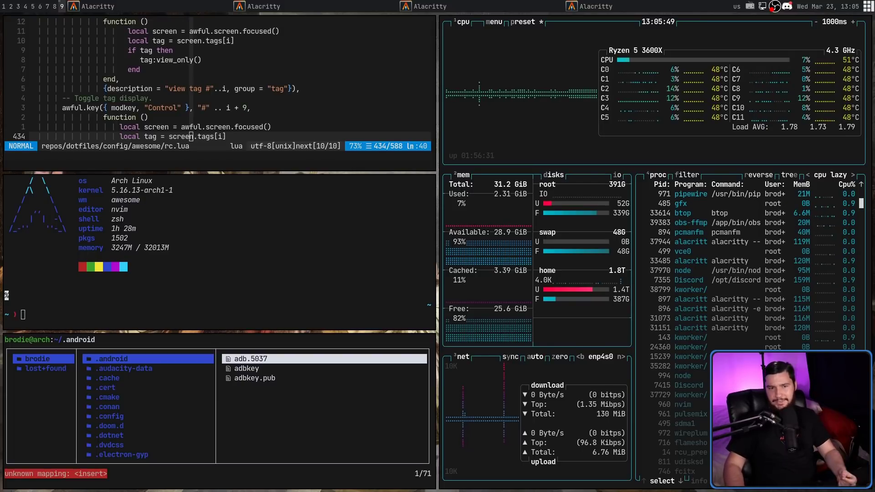
Jump to empty tag 2, then step left and right through tags, wrapping back to tag 9.
{"action": "key", "text": "super+2"}
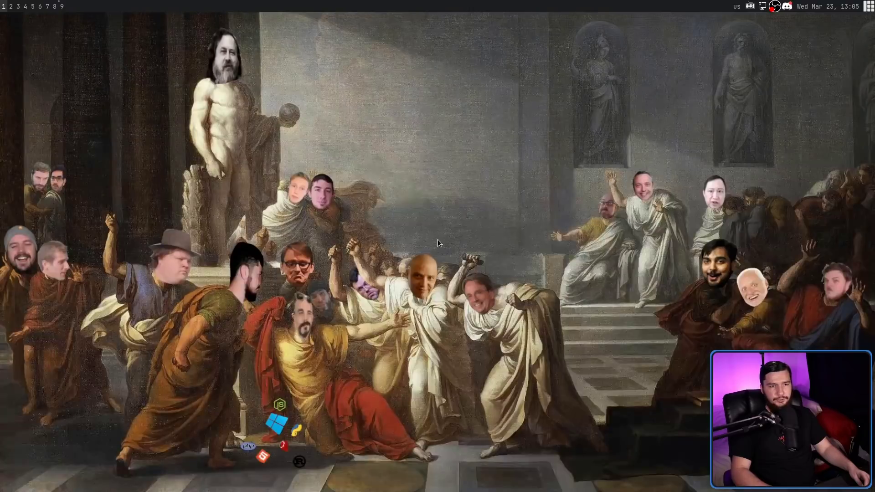
{"action": "key", "text": "super+Left"}
{"action": "key", "text": "super+Left"}
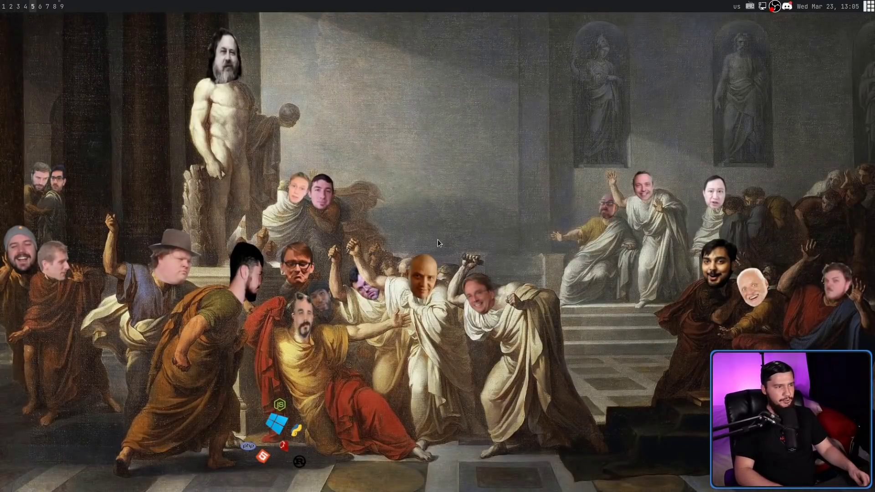
{"action": "key", "text": "super+Right"}
{"action": "key", "text": "super+Right"}
{"action": "key", "text": "super+Right"}
{"action": "key", "text": "super+Right"}
{"action": "key", "text": "super+Left"}
{"action": "key", "text": "super+Left"}
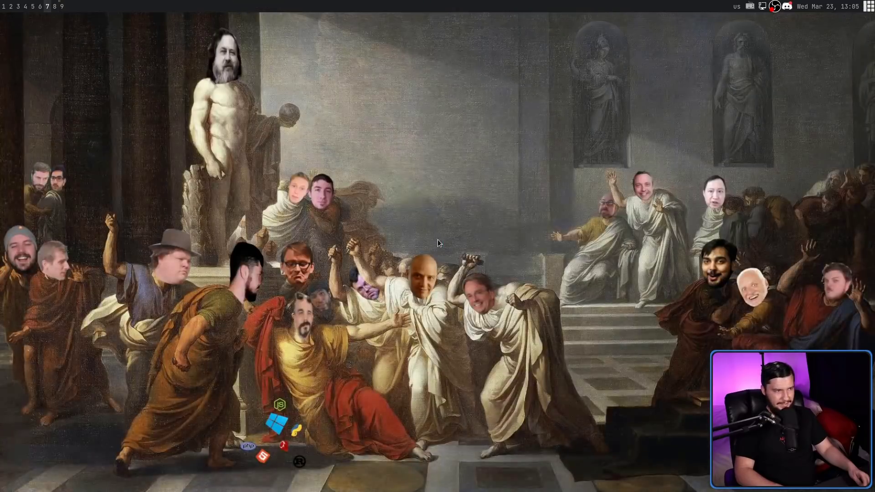
{"action": "key", "text": "super+Right"}
{"action": "key", "text": "super+Right"}
{"action": "key", "text": "super+Right"}
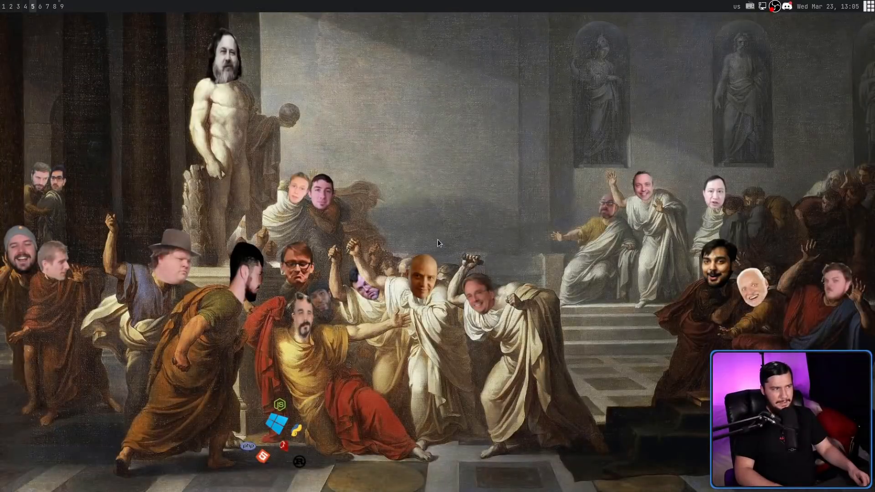
{"action": "key", "text": "super+Left"}
{"action": "key", "text": "super+Left"}
{"action": "key", "text": "super+Left"}
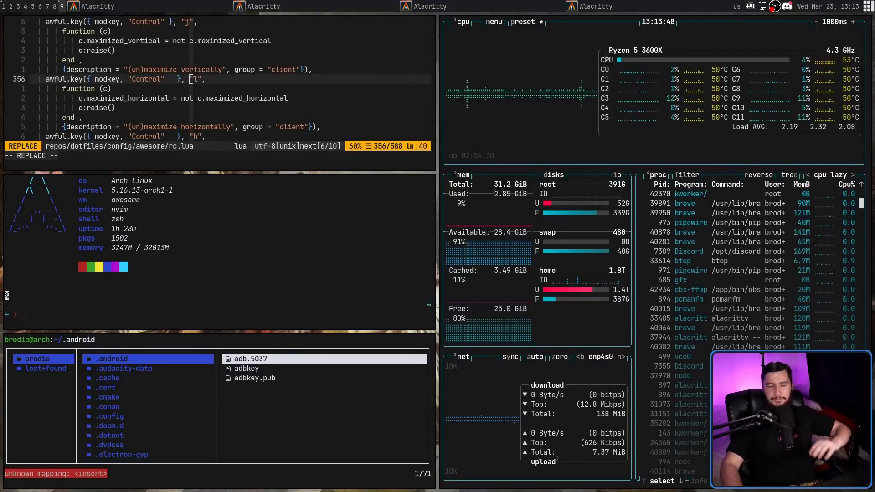
Close the middle neofetch terminal with Super+Shift+C, then switch to tag 2.
{"action": "left_click", "coordinate": [341, 4]}
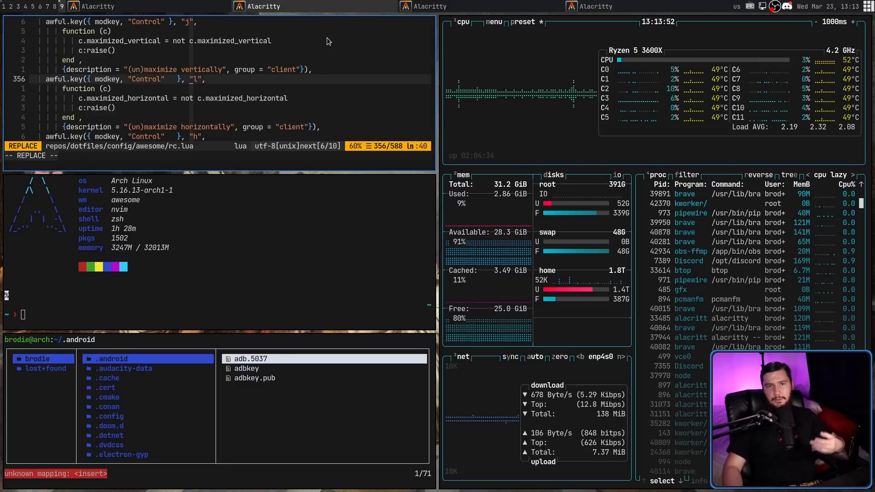
{"action": "left_click", "coordinate": [297, 283]}
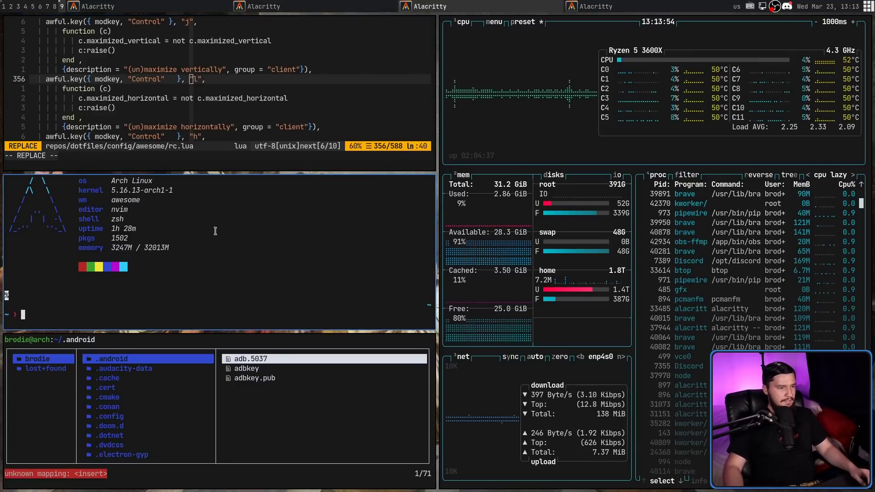
{"action": "key", "text": "super+shift+c"}
{"action": "key", "text": "super+2"}
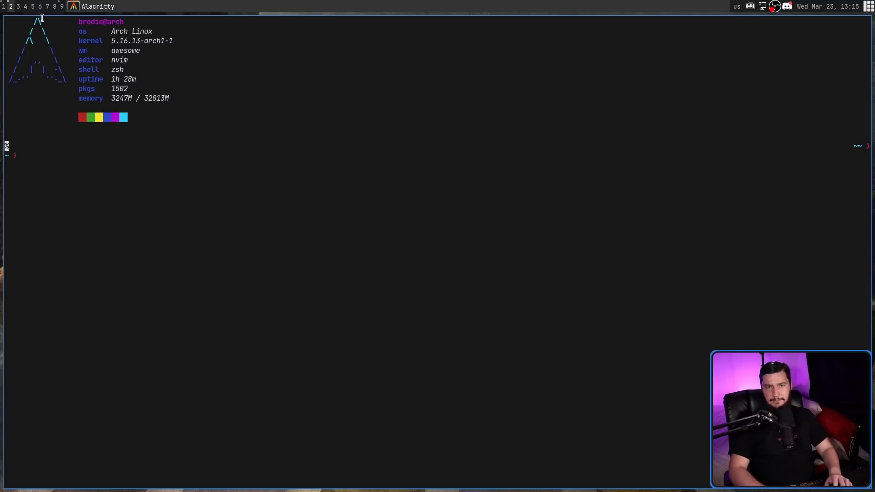
Return to tag 9 and cycle the tiling layout forward twice.
{"action": "key", "text": "super+9"}
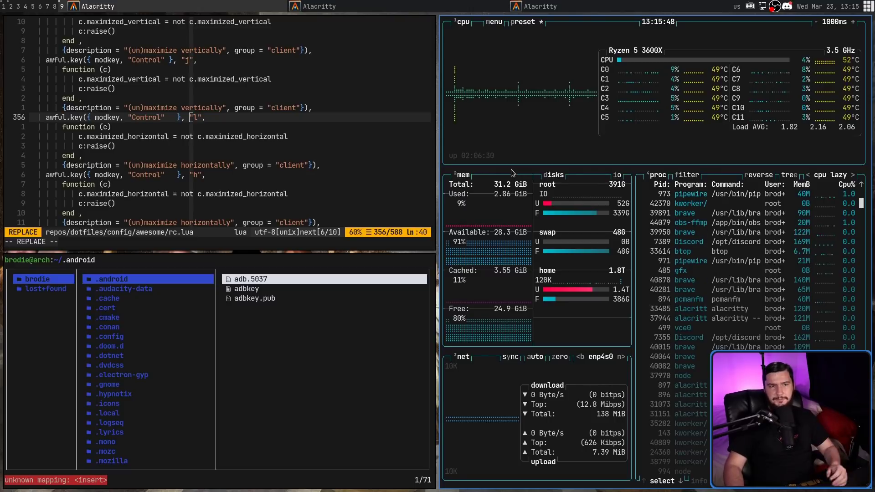
{"action": "key", "text": "super+space"}
{"action": "key", "text": "super+space"}
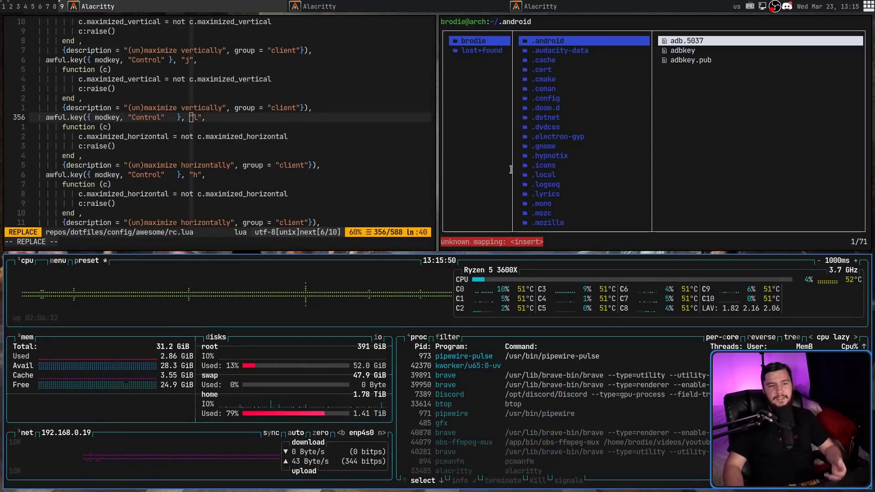
{"action": "key", "text": "super+space"}
{"action": "key", "text": "super+space"}
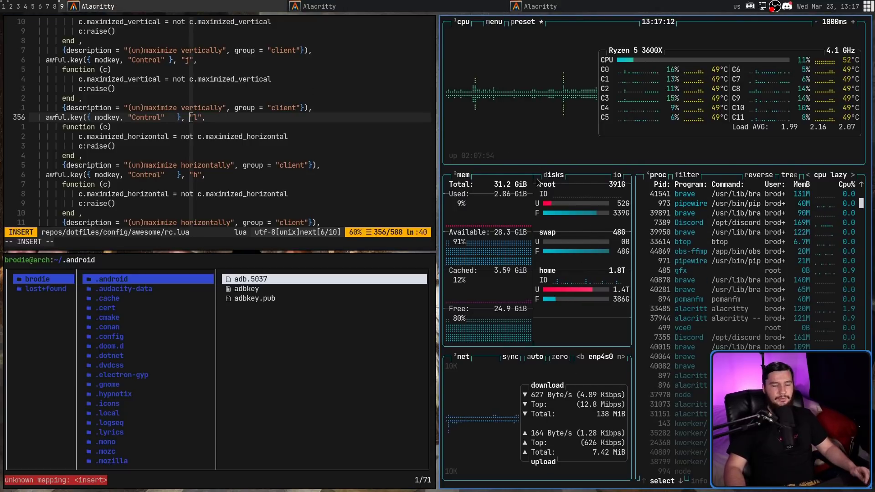
Rotate the tiled windows with Super+Shift+J and drag btop into the right tile.
{"action": "key", "text": "super+shift+j"}
{"action": "key", "text": "super+shift+j"}
{"action": "key", "text": "super+shift+j"}
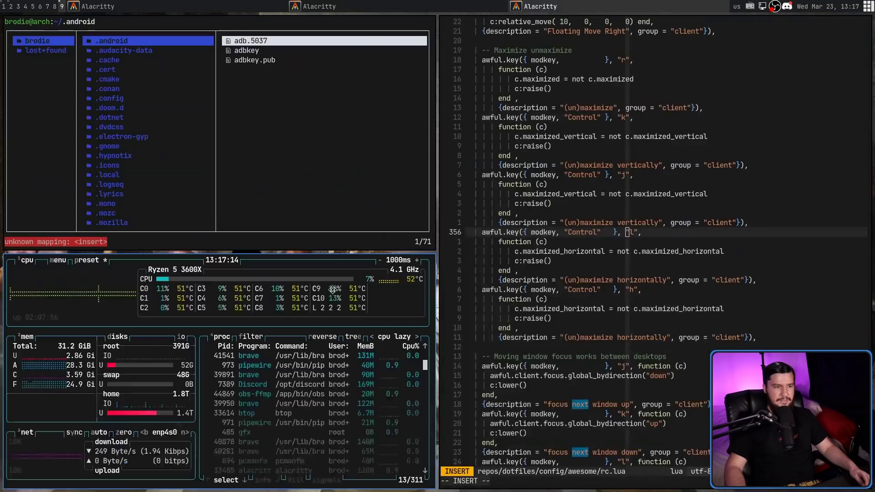
{"action": "left_click_drag", "start_coordinate": [576, 231], "coordinate": [653, 132]}
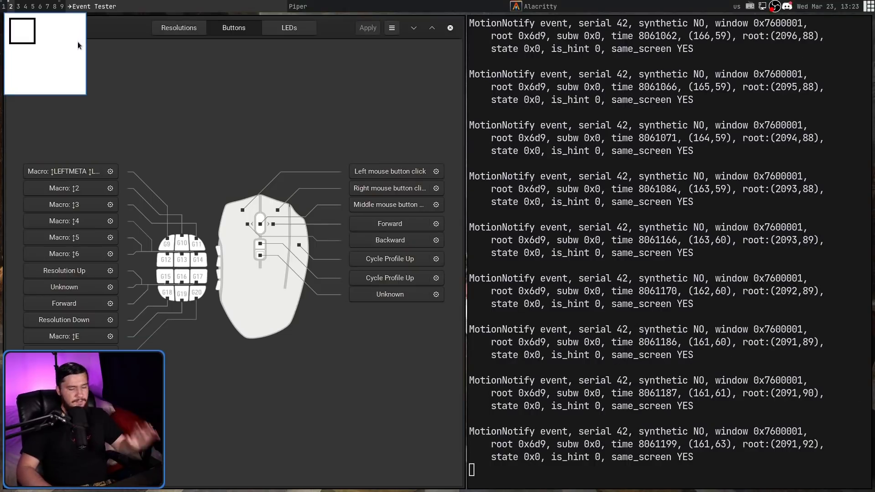
In xev, log a Super press and two G600 button presses sending Shift+Ctrl+Alt+Super.
{"action": "key", "text": "super"}
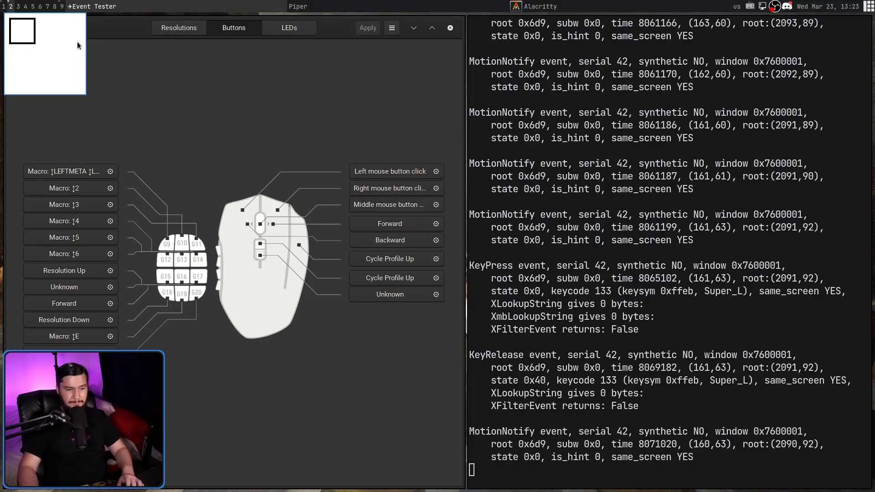
{"action": "key", "text": "shift+ctrl+alt+super"}
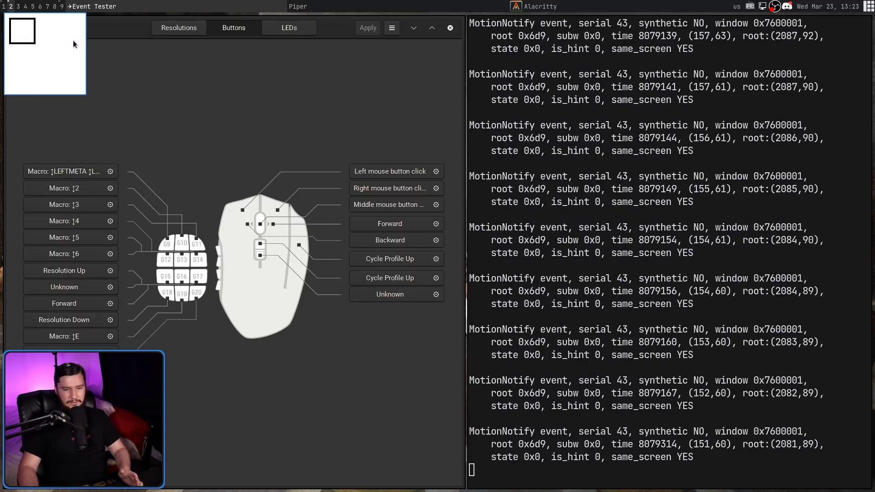
{"action": "key", "text": "shift+ctrl+alt+super"}
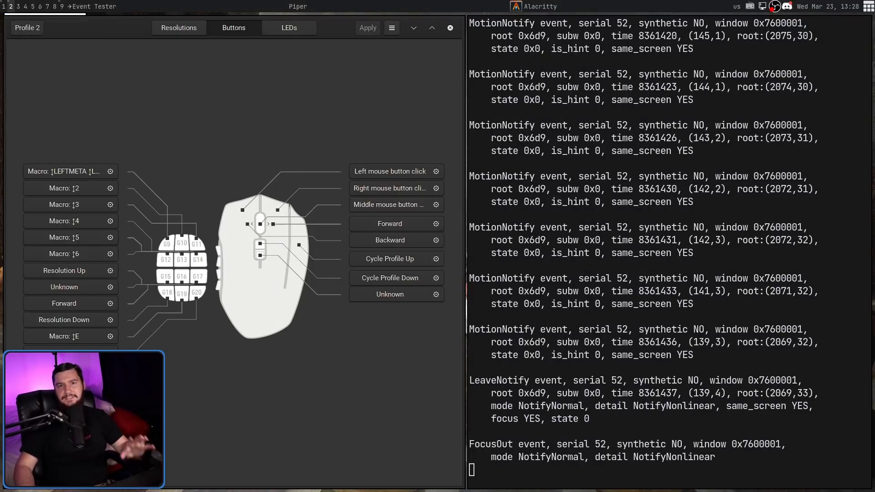
Compare Piper's mouse profiles by switching through Profile 0, Profile 1 and Profile 2.
{"action": "left_click", "coordinate": [33, 30]}
{"action": "left_click", "coordinate": [46, 56]}
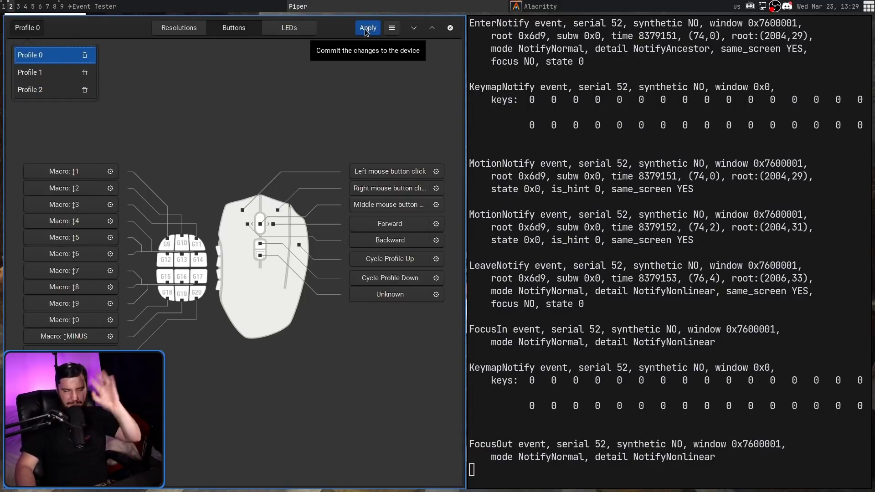
{"action": "left_click", "coordinate": [39, 81]}
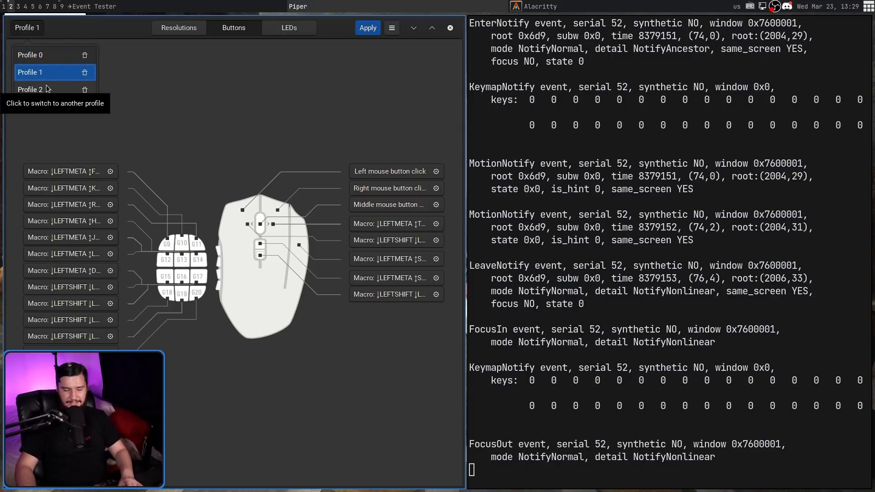
{"action": "left_click", "coordinate": [37, 90]}
Apply the profile changes to the mouse, then toggle the AwesomeWM layout to stacked and back.
{"action": "left_click", "coordinate": [363, 29]}
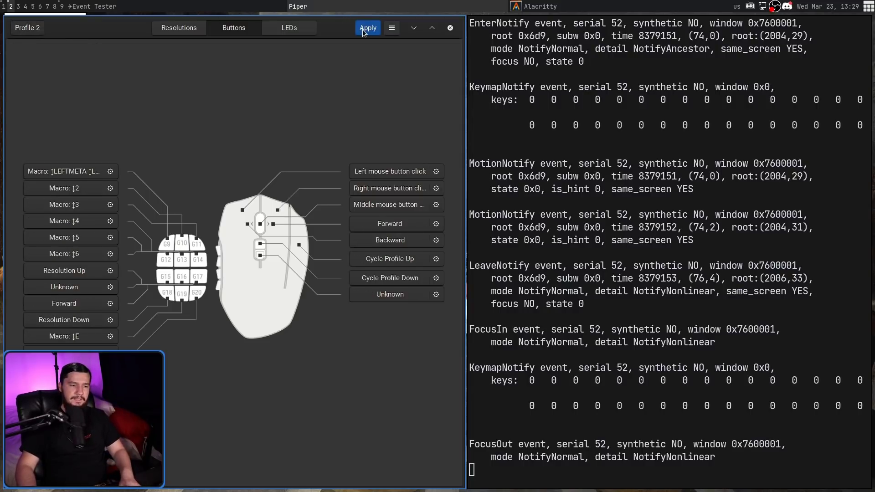
{"action": "left_click", "coordinate": [366, 29]}
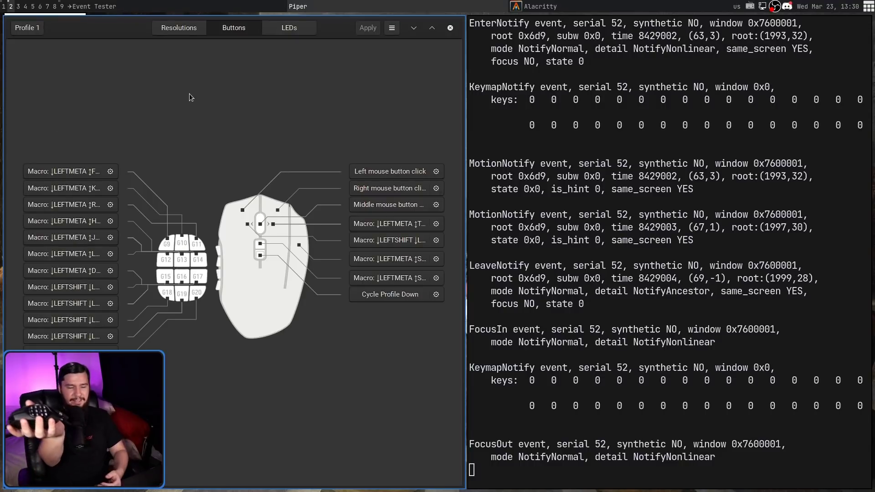
{"action": "key", "text": "super+space"}
{"action": "key", "text": "super+space"}
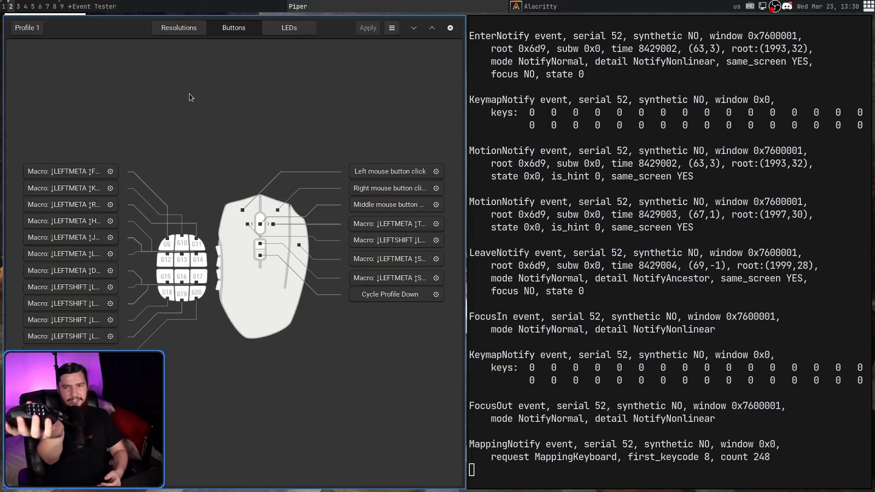
{"action": "key", "text": "super+space"}
{"action": "key", "text": "super+space"}
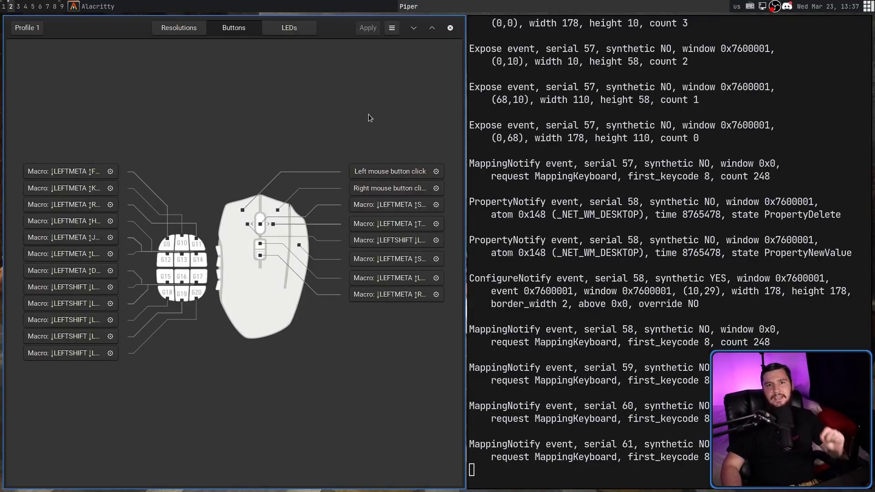
Toggle Piper's fullscreen twice, open and dismiss dmenu, then close the xev terminal with Super+M.
{"action": "key", "text": "super+f"}
{"action": "key", "text": "super+f"}
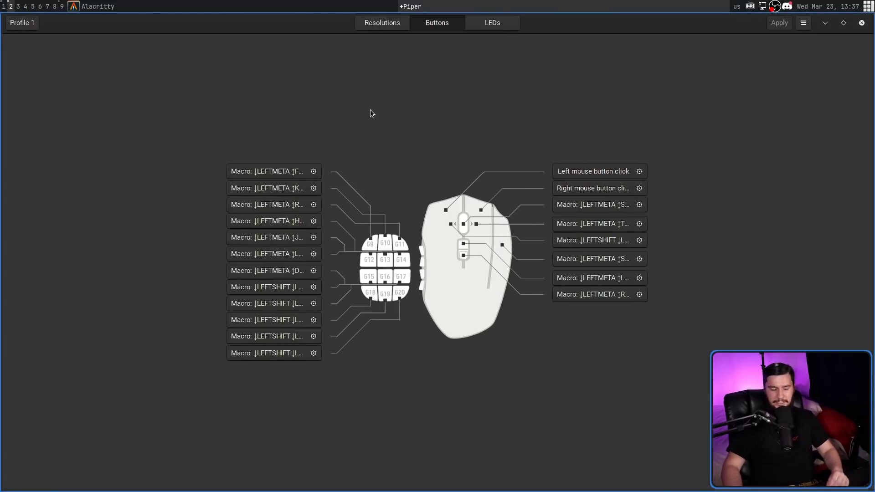
{"action": "key", "text": "super+f"}
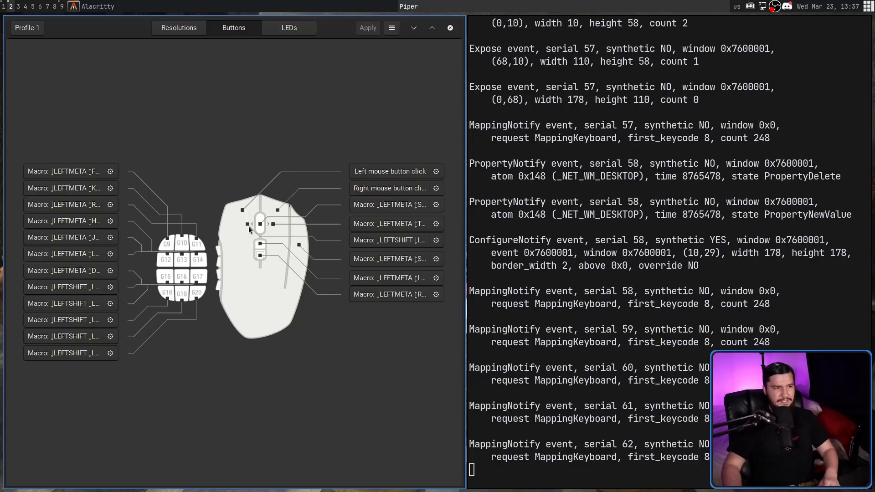
{"action": "key", "text": "super+p"}
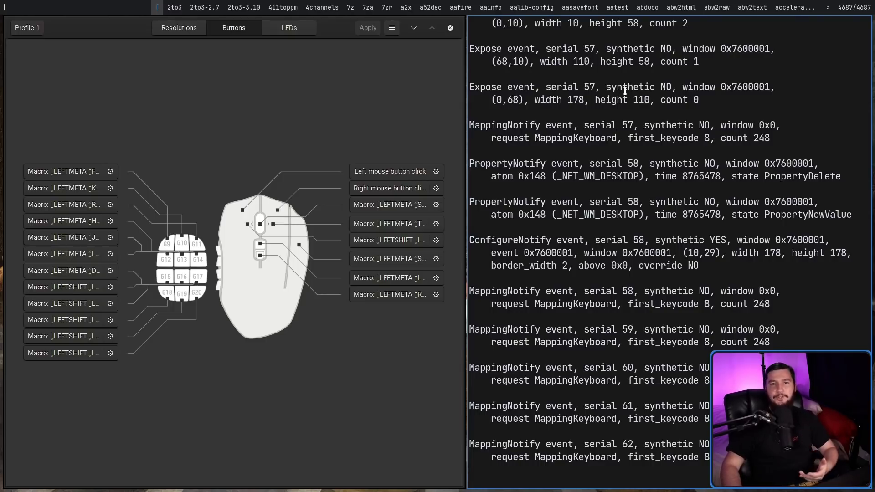
{"action": "key", "text": "Escape"}
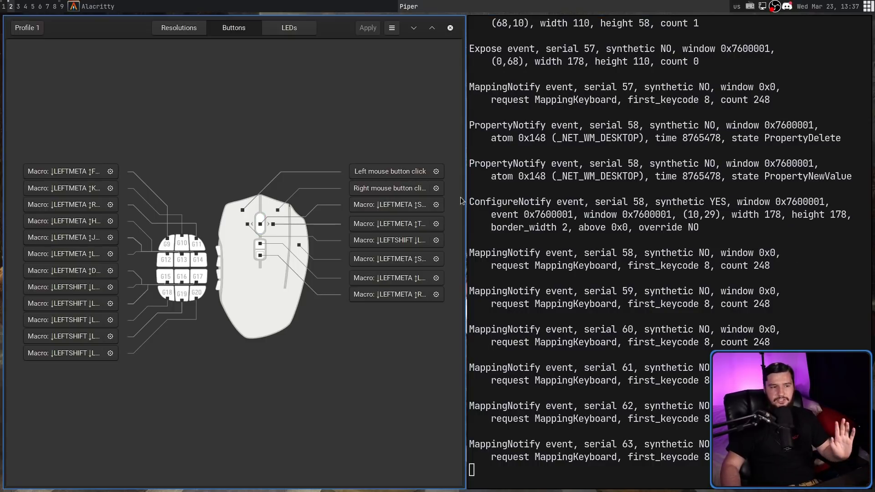
{"action": "key", "text": "super+m"}
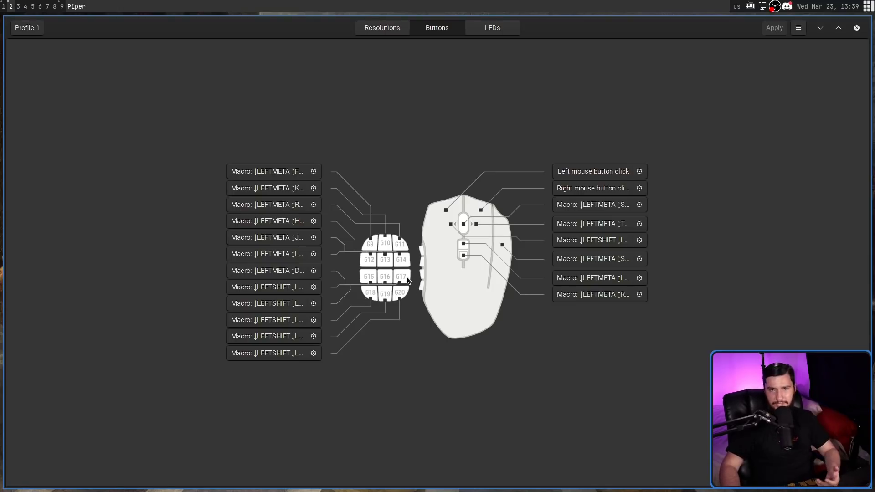
Spawn an Alacritty terminal running neofetch beside Piper, then switch to empty tag 6.
{"action": "key", "text": "super+Return"}
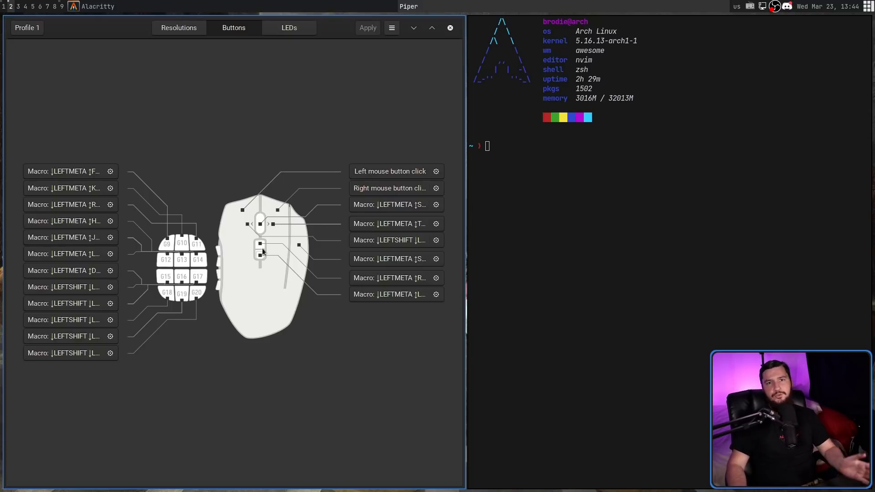
{"action": "key", "text": "super+6"}
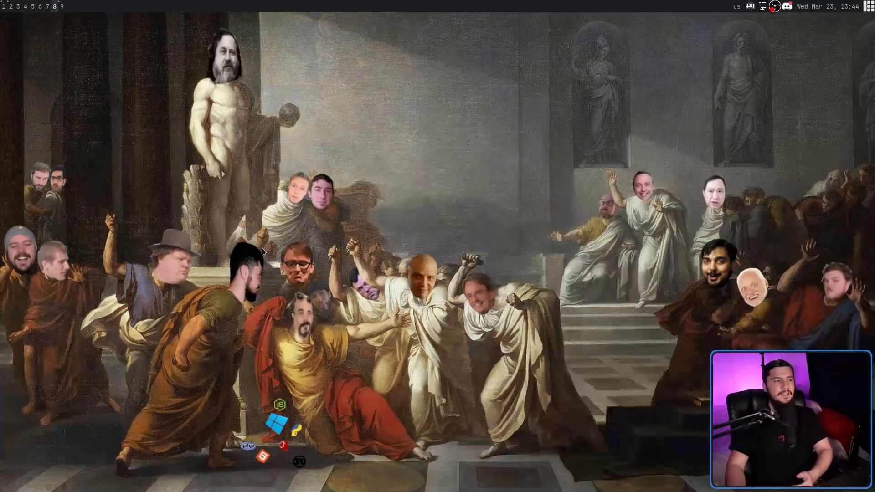
Cycle through tags 6, 1, 2, 3 and 9, visiting Brave and nvim, ending on Piper's tag 2.
{"action": "key", "text": "super+6"}
{"action": "key", "text": "super+2"}
{"action": "key", "text": "super+1"}
{"action": "key", "text": "super+6"}
{"action": "key", "text": "super+2"}
{"action": "key", "text": "super+1"}
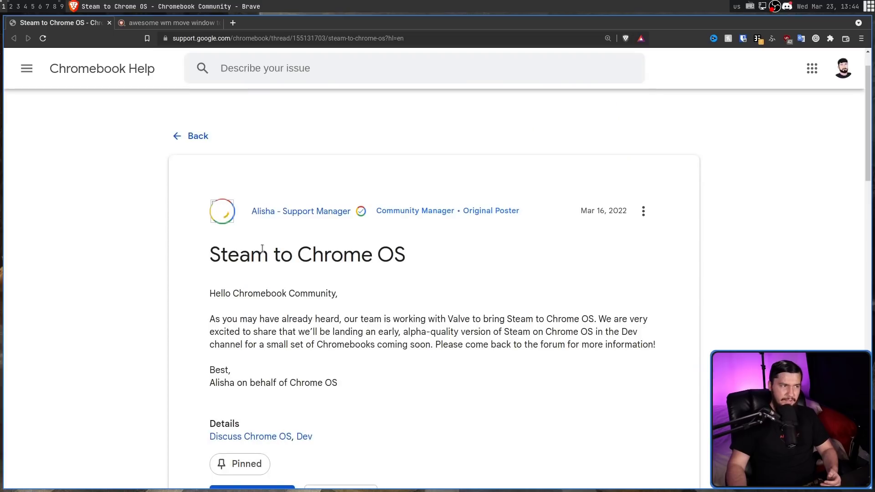
{"action": "key", "text": "super+3"}
{"action": "key", "text": "super+2"}
{"action": "key", "text": "super+1"}
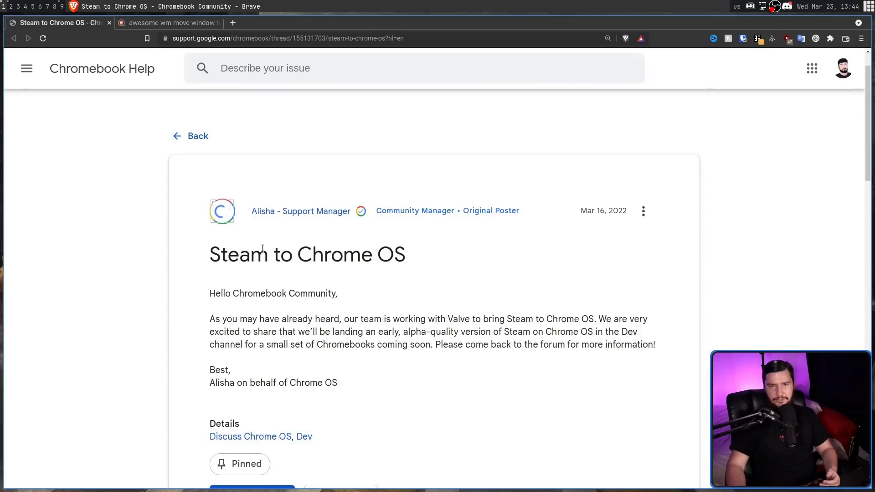
{"action": "key", "text": "super+9"}
{"action": "key", "text": "super+1"}
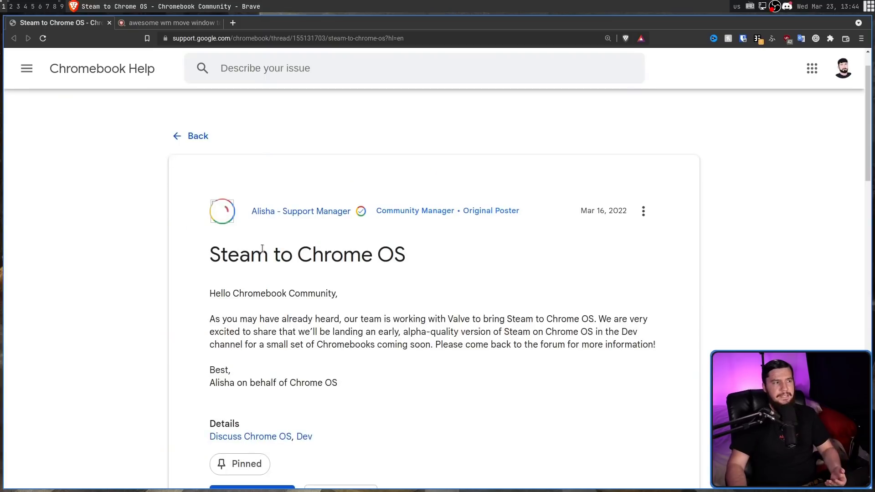
{"action": "key", "text": "super+2"}
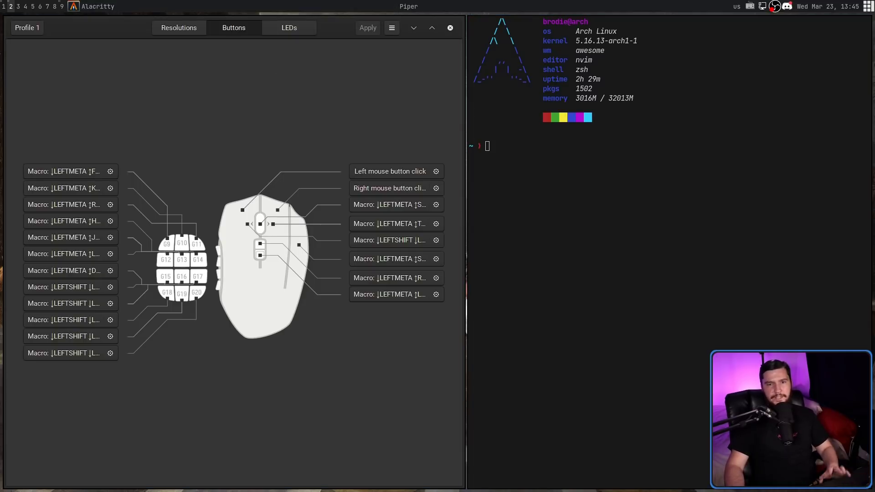
{"action": "key", "text": "super+grave"}
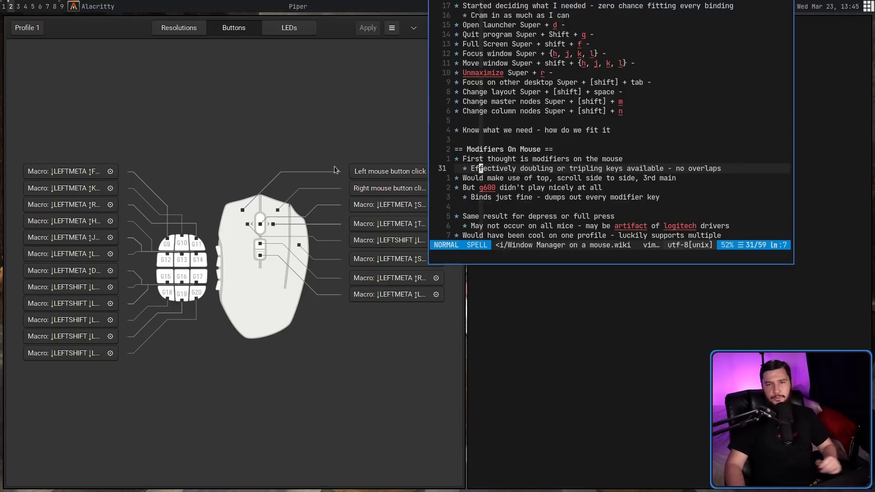
{"action": "key", "text": "super+grave"}
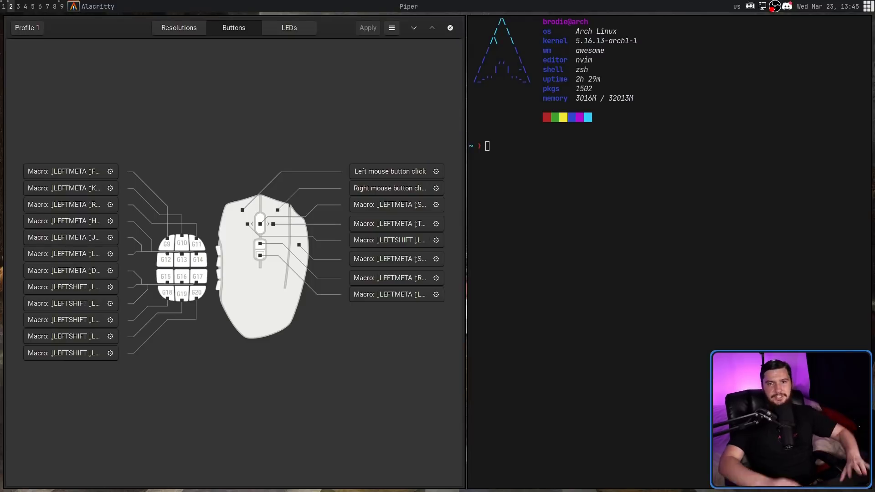